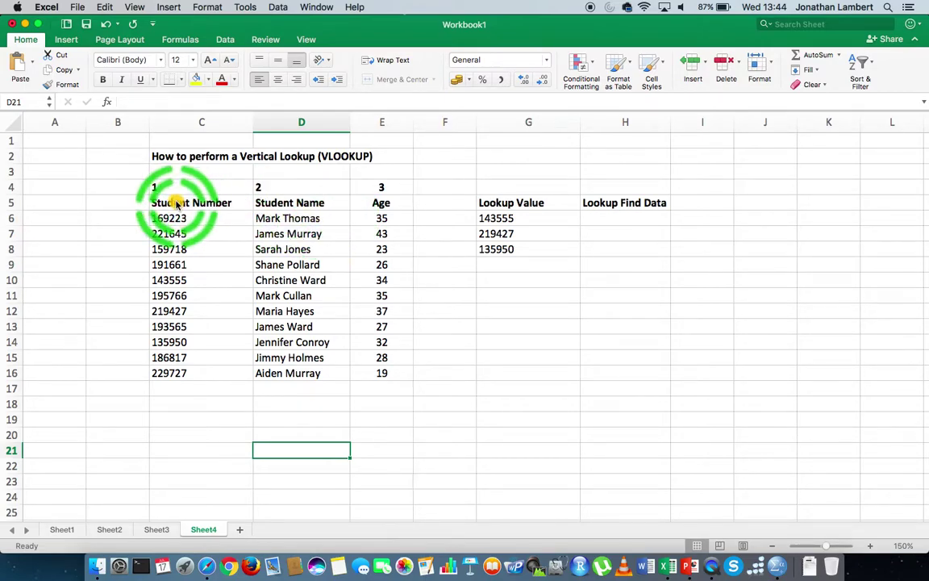
Select the student numbers, names and ages from C6 down to E16, leaving out the headers
{"action": "left_click_drag", "start_coordinate": [179, 205], "coordinate": [385, 372]}
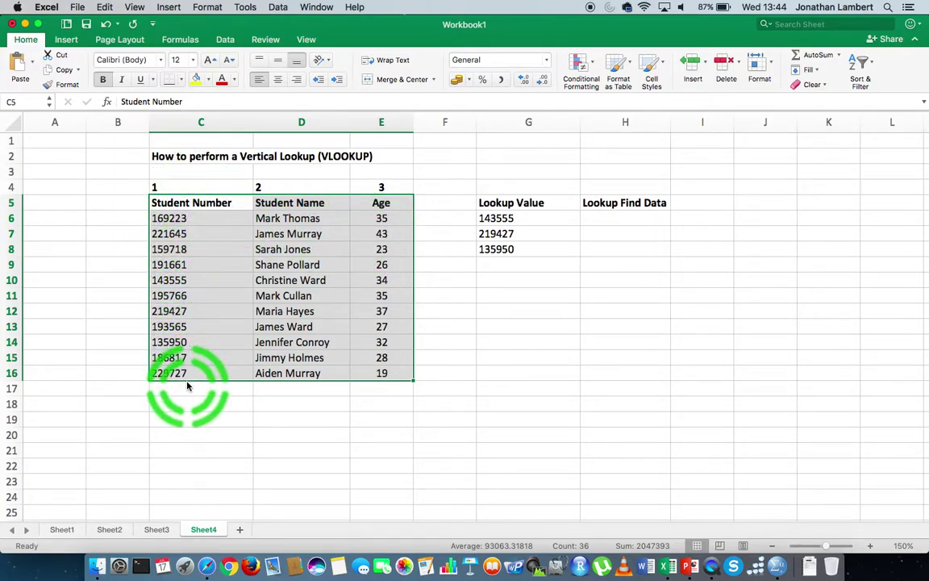
{"action": "left_click", "coordinate": [506, 370]}
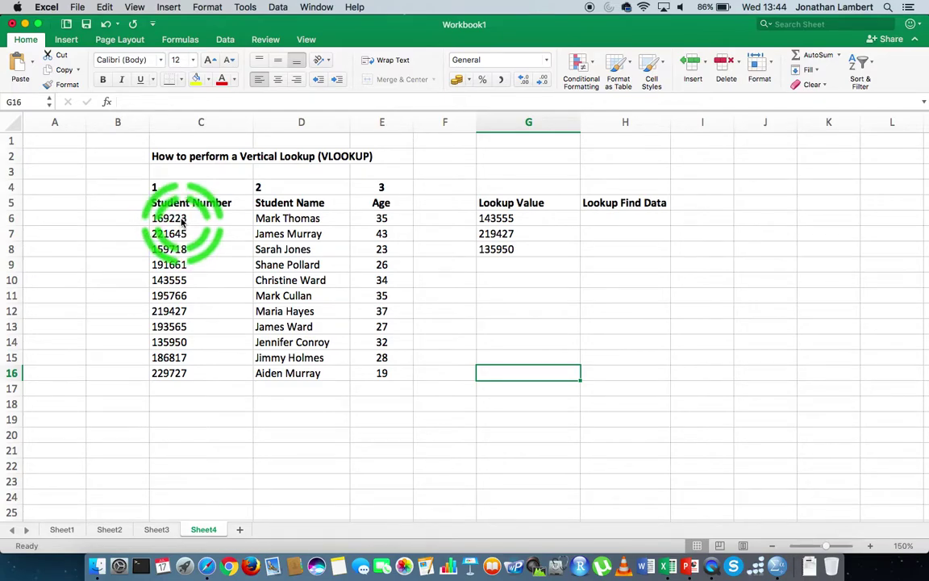
{"action": "left_click_drag", "start_coordinate": [182, 221], "coordinate": [184, 374]}
{"action": "left_click", "coordinate": [290, 416]}
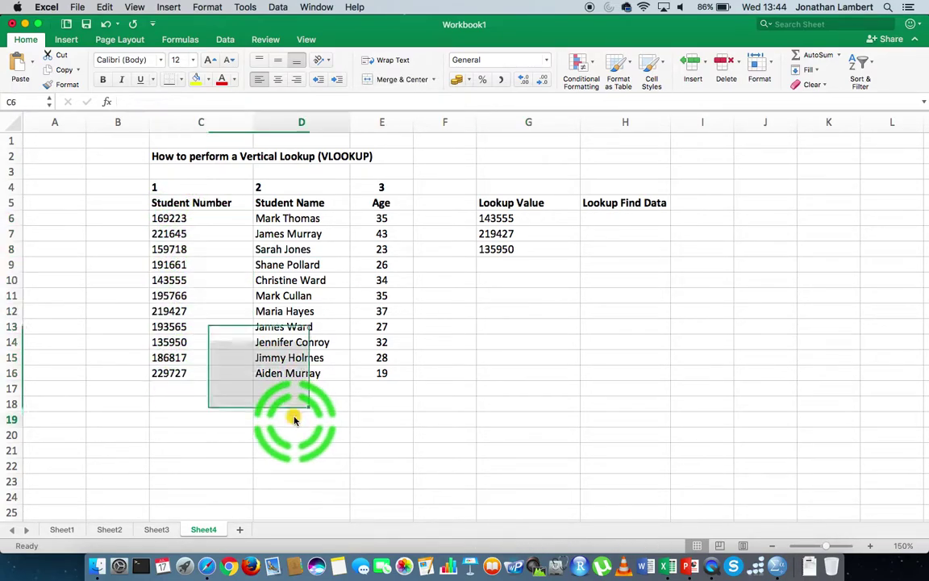
{"action": "left_click", "coordinate": [182, 219]}
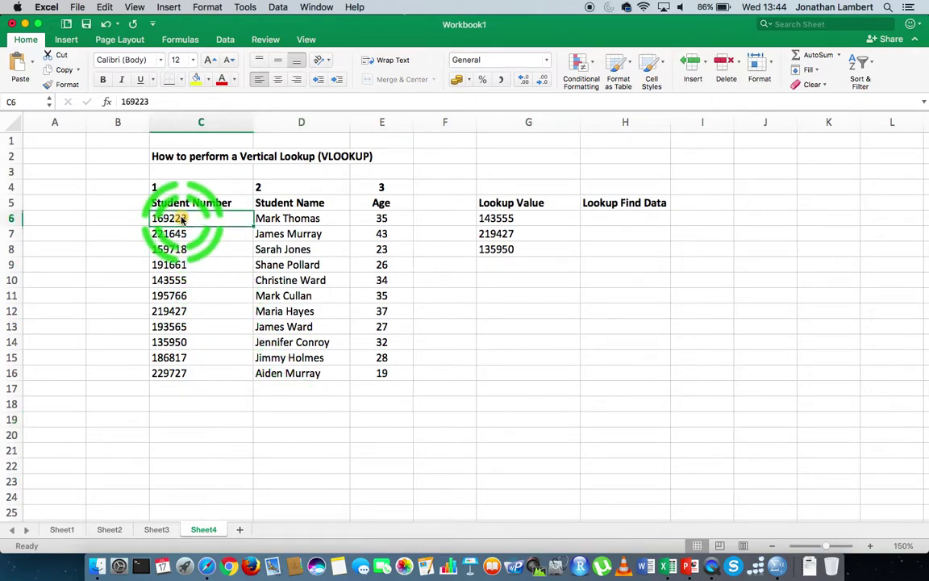
{"action": "key", "text": "shift+Down"}
{"action": "key", "text": "shift+Down"}
{"action": "key", "text": "shift+Down"}
{"action": "key", "text": "shift+Down"}
{"action": "key", "text": "shift+Down"}
{"action": "key", "text": "shift+Down"}
{"action": "key", "text": "shift+Down"}
{"action": "key", "text": "shift+Down"}
{"action": "key", "text": "shift+Down"}
{"action": "key", "text": "shift+Down"}
{"action": "key", "text": "shift+Down"}
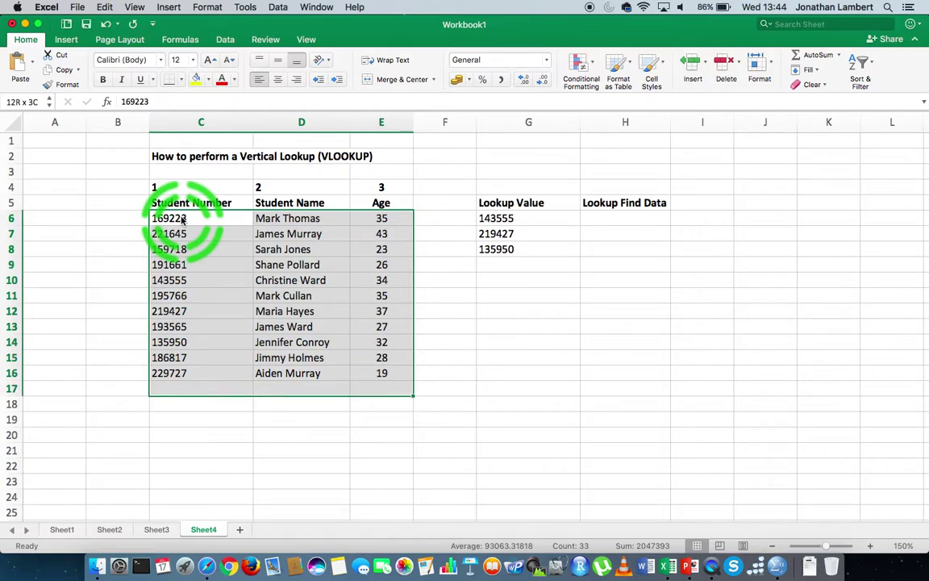
Open the Data tab's Sort dialog on the selection, then cancel it to redo the selection
{"action": "key", "text": "shift+Up"}
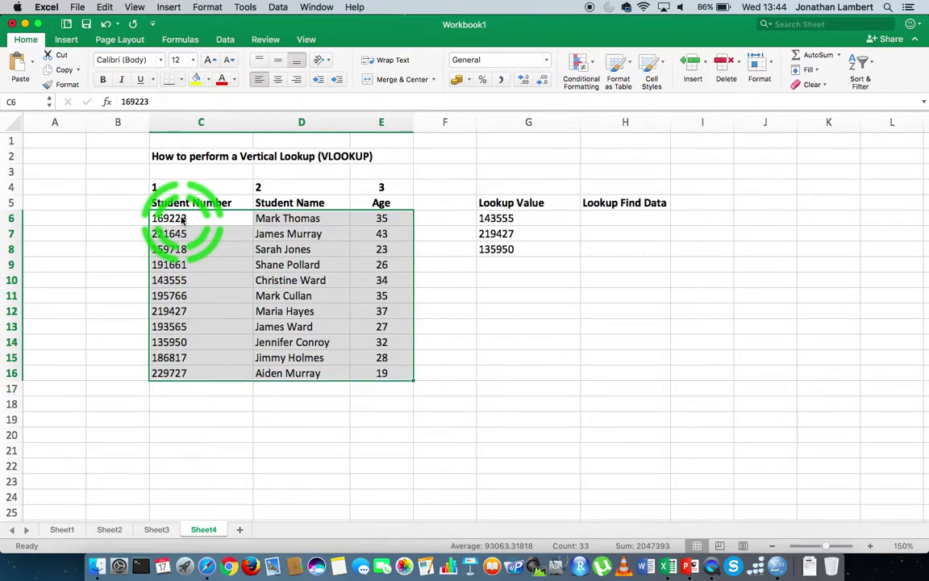
{"action": "left_click", "coordinate": [227, 41]}
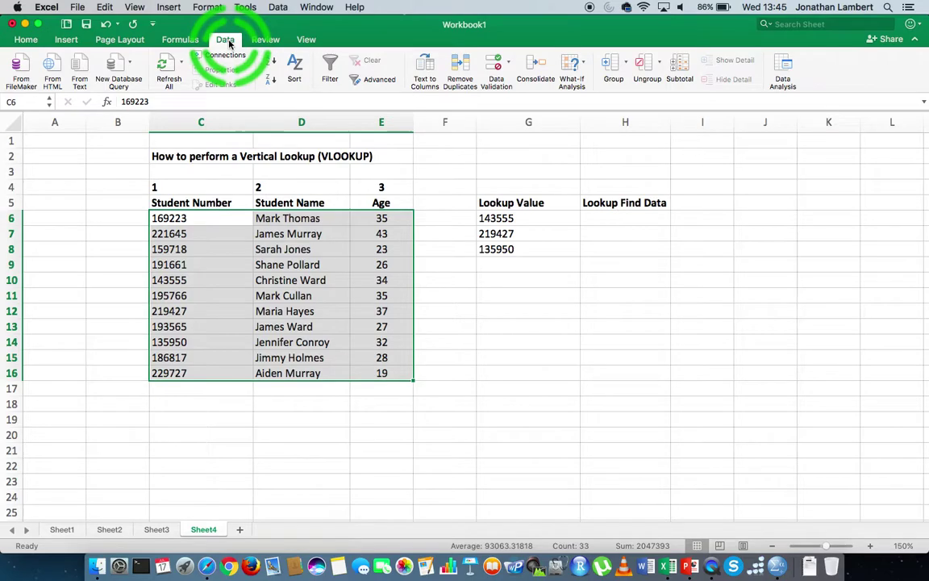
{"action": "left_click", "coordinate": [296, 68]}
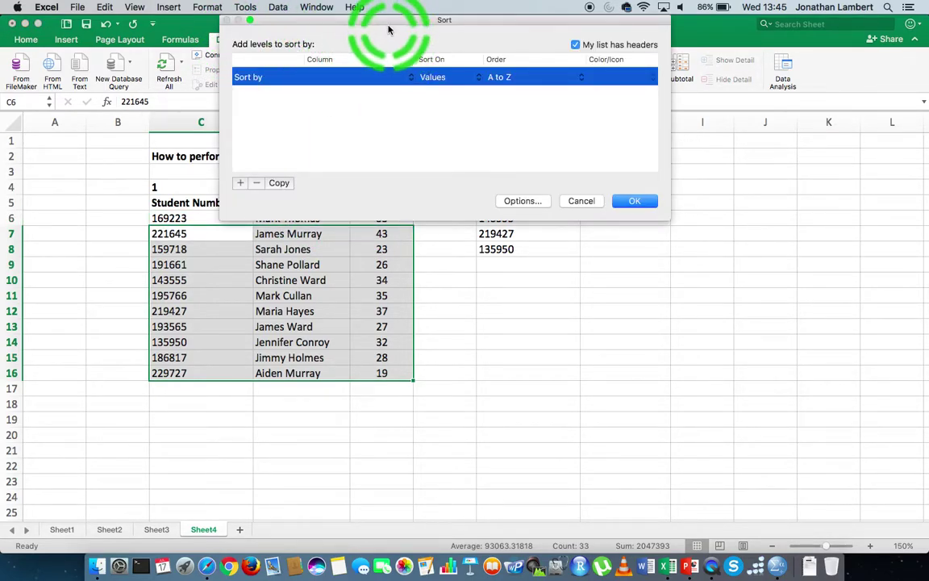
{"action": "left_click_drag", "start_coordinate": [387, 28], "coordinate": [602, 128]}
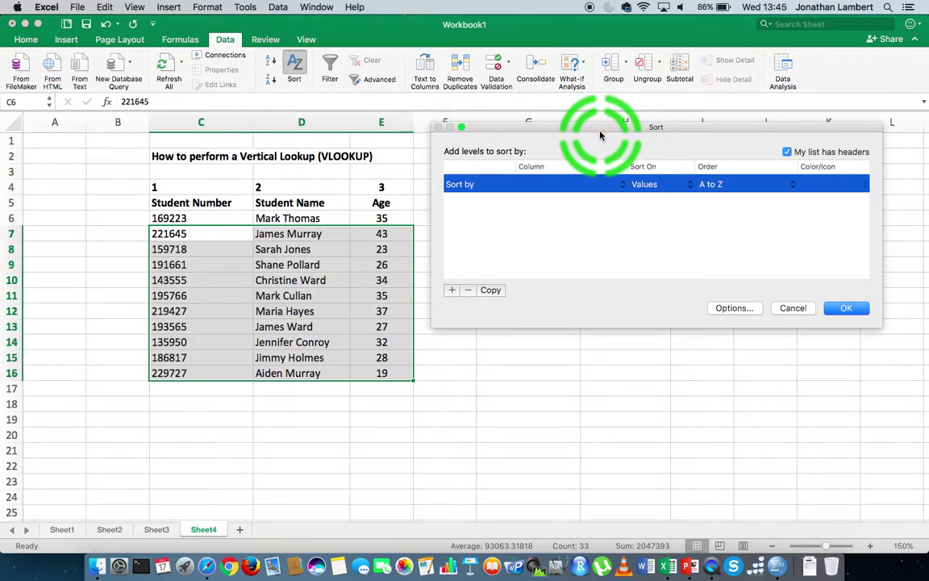
{"action": "left_click", "coordinate": [481, 183]}
{"action": "left_click_drag", "start_coordinate": [464, 196], "coordinate": [402, 196]}
{"action": "left_click", "coordinate": [623, 185]}
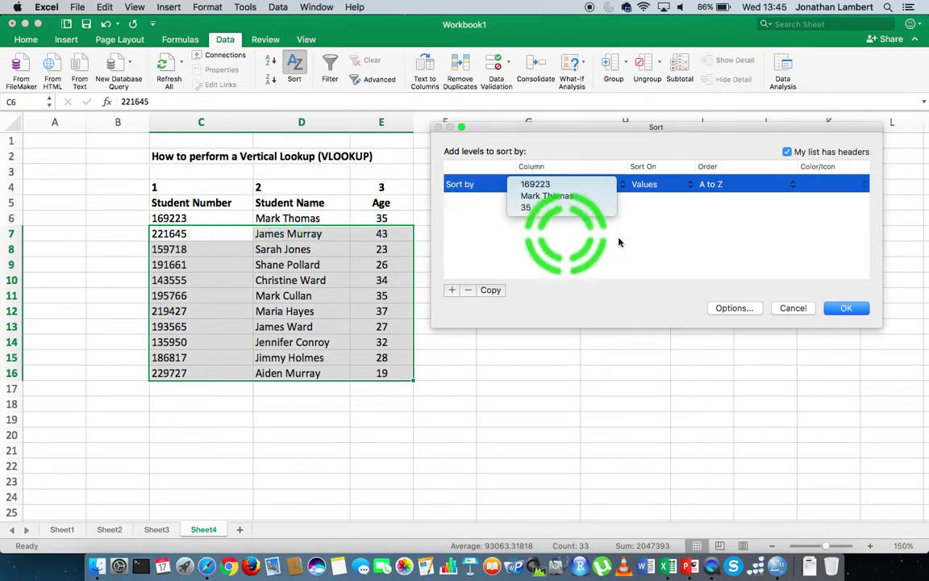
{"action": "left_click_drag", "start_coordinate": [619, 242], "coordinate": [810, 304]}
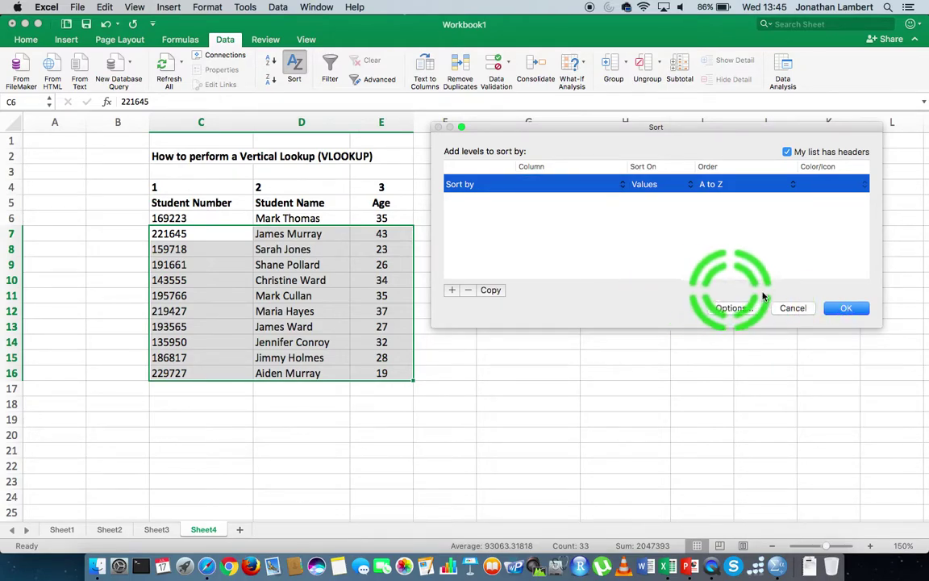
{"action": "left_click", "coordinate": [792, 308]}
Reselect the table with its header row and sort by Student Number, smallest to largest
{"action": "left_click", "coordinate": [190, 199]}
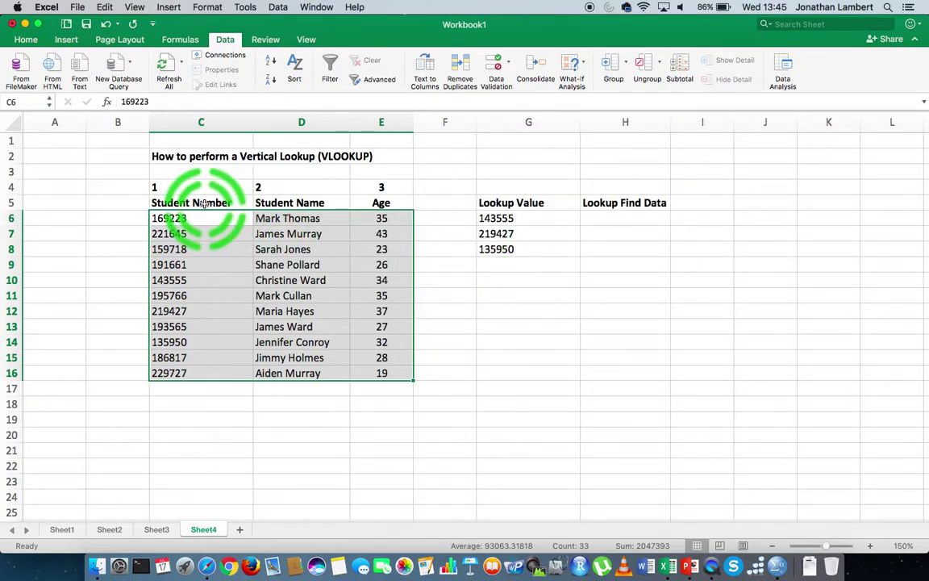
{"action": "left_click_drag", "start_coordinate": [381, 202], "coordinate": [381, 373]}
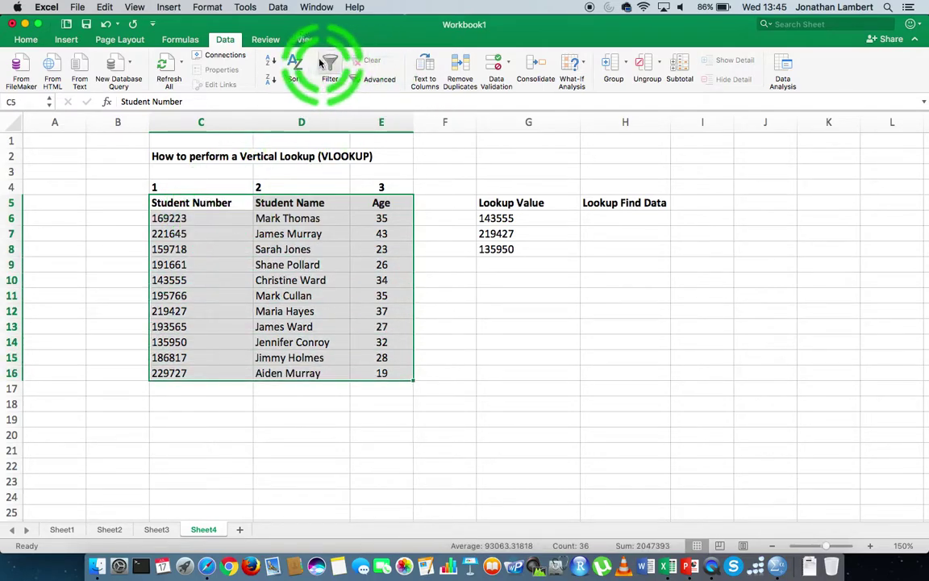
{"action": "left_click", "coordinate": [294, 71]}
{"action": "left_click", "coordinate": [409, 78]}
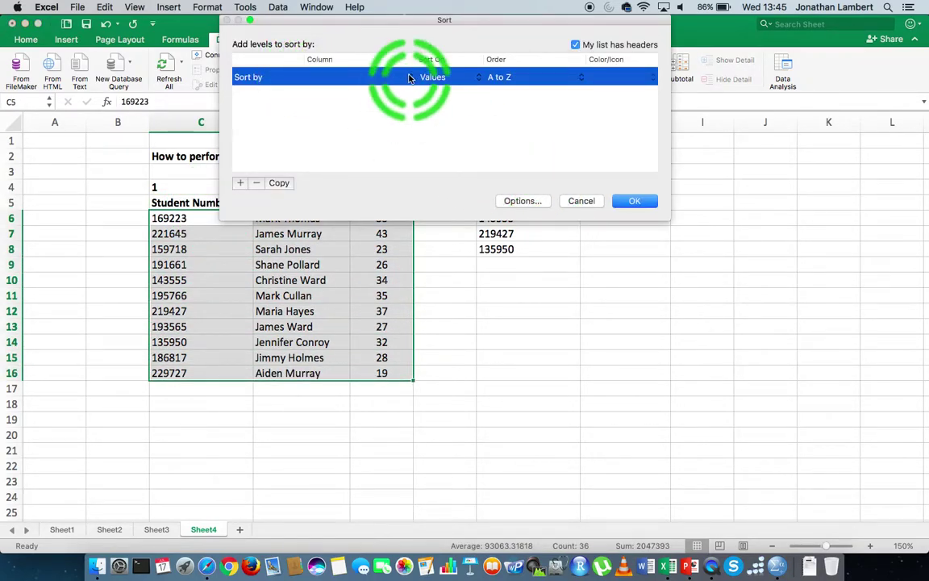
{"action": "left_click_drag", "start_coordinate": [409, 78], "coordinate": [361, 79]}
{"action": "left_click", "coordinate": [568, 97]}
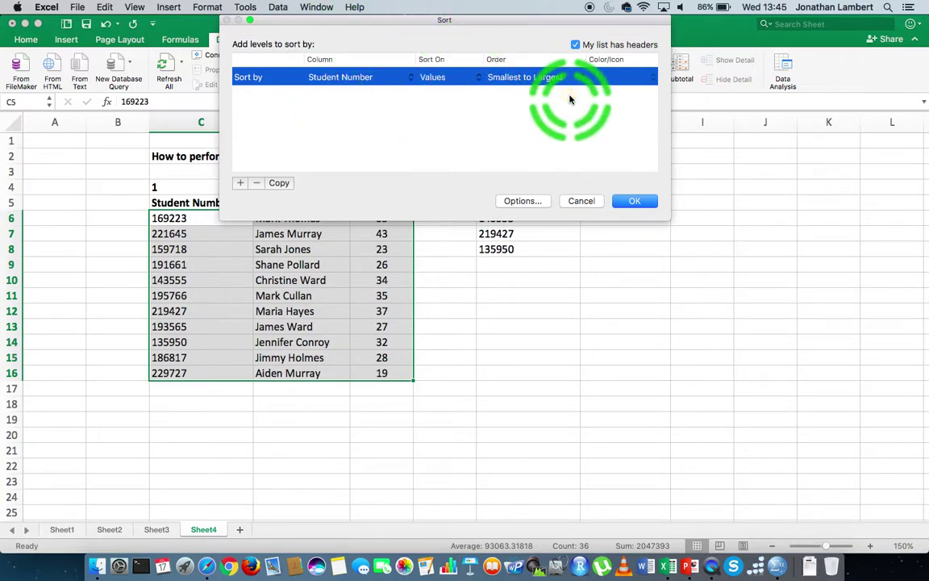
{"action": "left_click", "coordinate": [641, 206]}
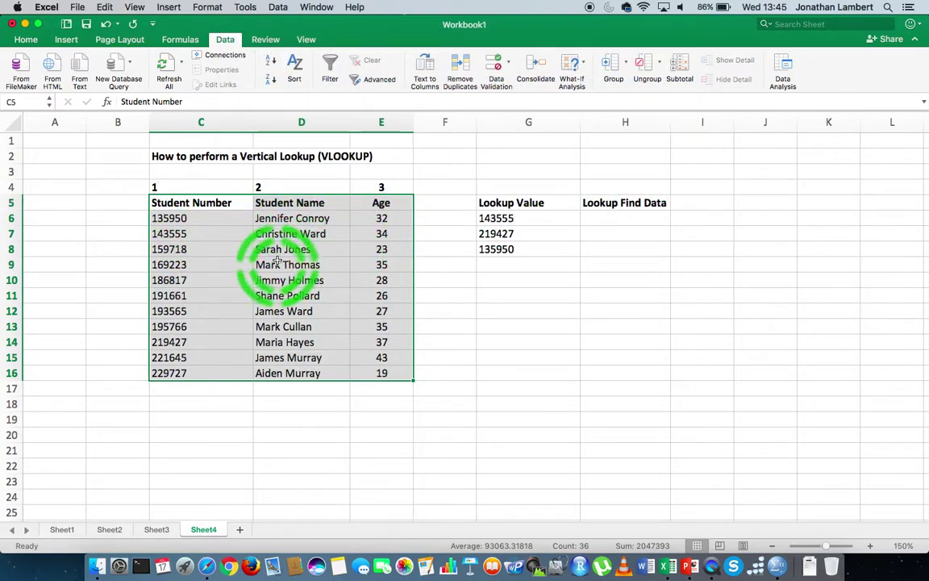
{"action": "left_click", "coordinate": [161, 220]}
{"action": "left_click", "coordinate": [255, 219]}
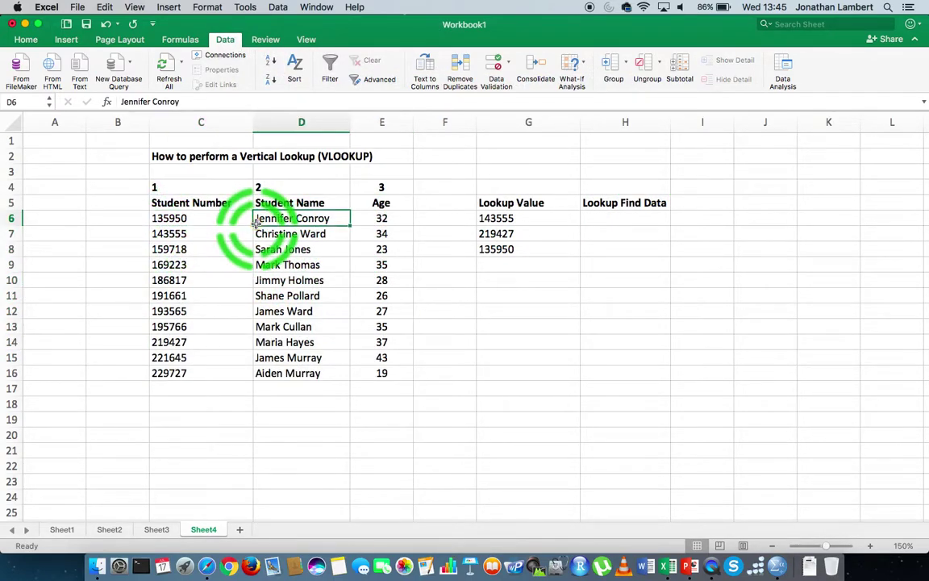
Compare lookup values 143555 and 219427 against the first sorted rows of the table
{"action": "left_click", "coordinate": [360, 216]}
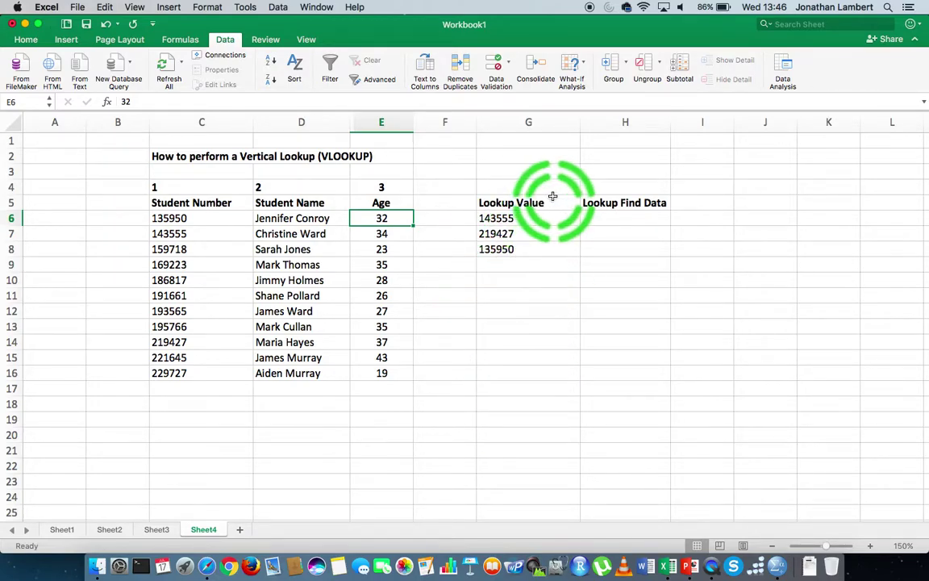
{"action": "left_click", "coordinate": [521, 222]}
{"action": "left_click", "coordinate": [523, 235]}
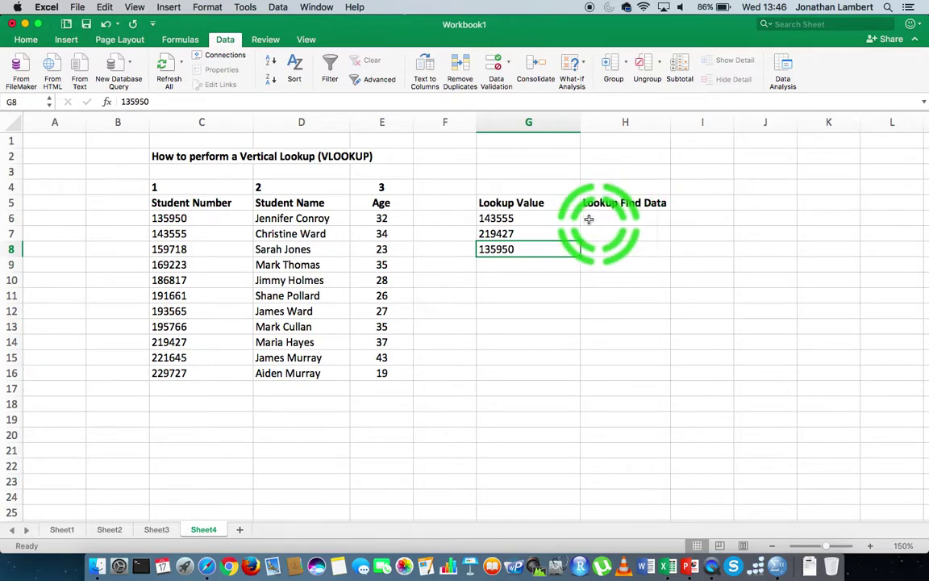
{"action": "left_click", "coordinate": [316, 217]}
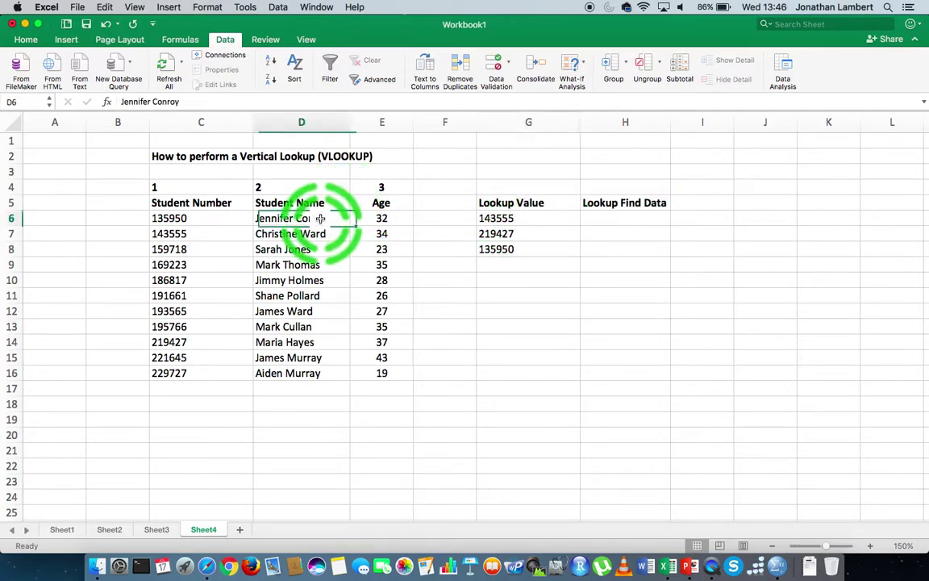
{"action": "left_click", "coordinate": [219, 220]}
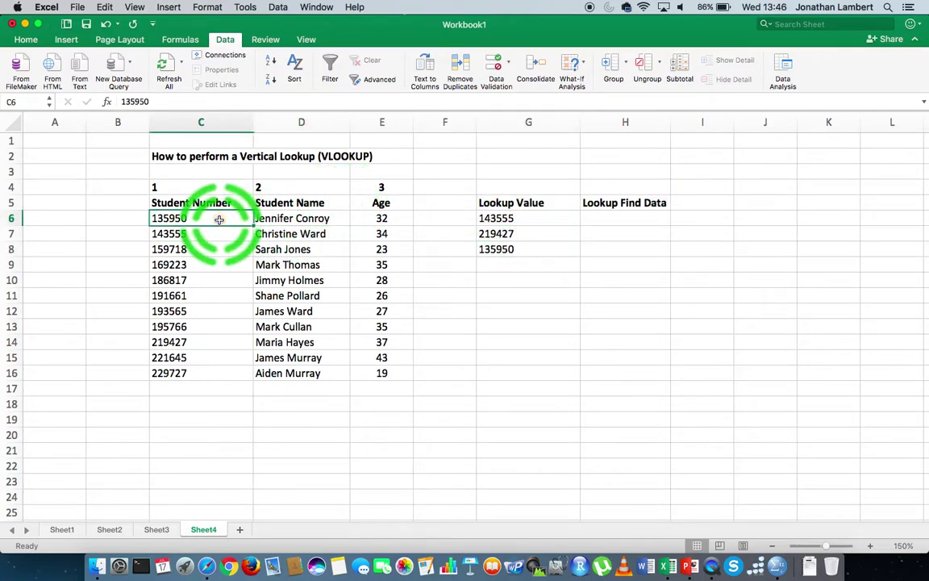
{"action": "left_click", "coordinate": [509, 219]}
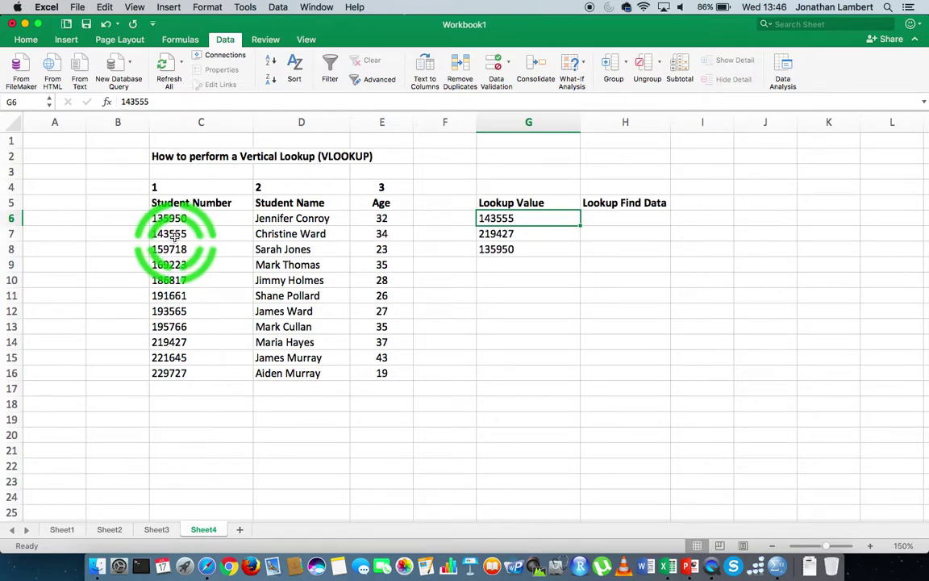
{"action": "left_click", "coordinate": [288, 234]}
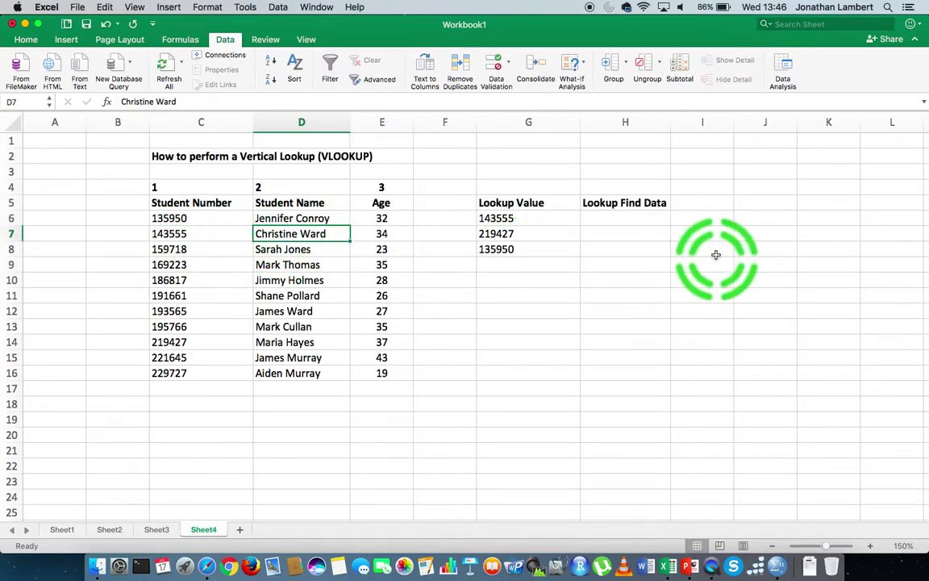
{"action": "left_click", "coordinate": [508, 233]}
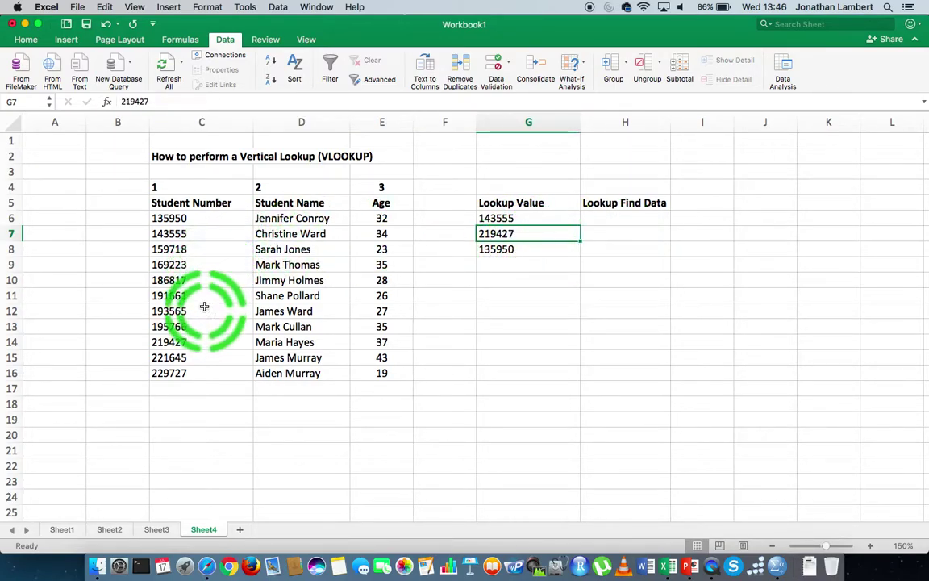
{"action": "left_click", "coordinate": [191, 342]}
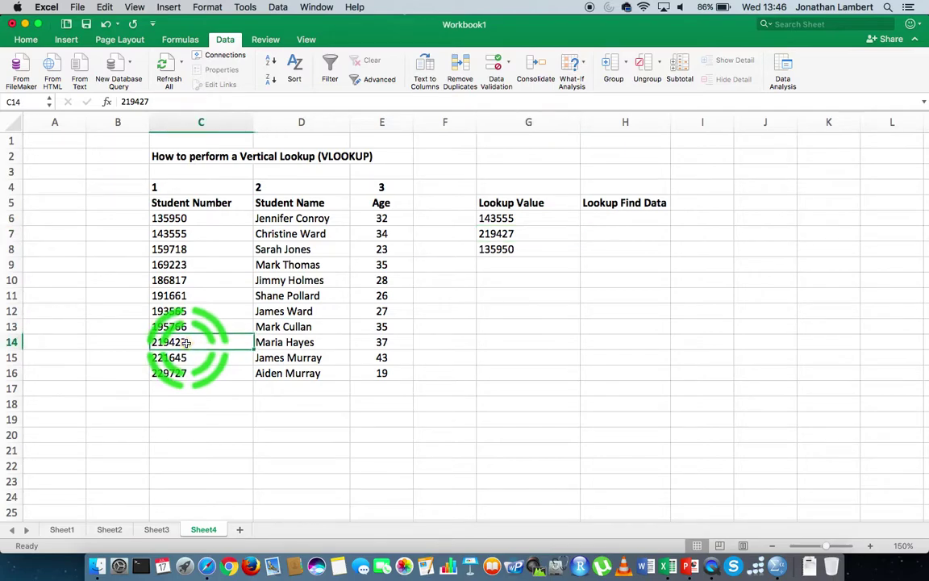
{"action": "left_click", "coordinate": [278, 342]}
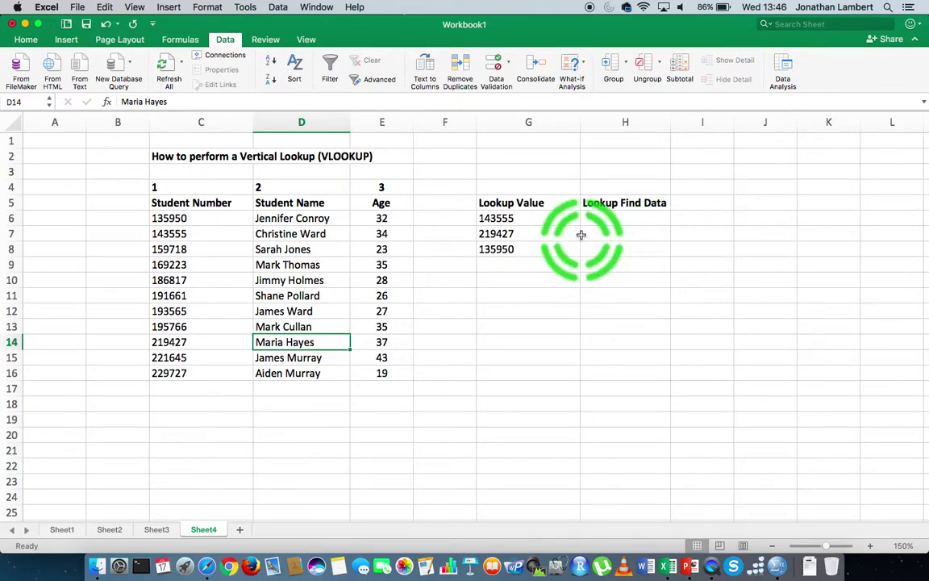
{"action": "left_click", "coordinate": [608, 219]}
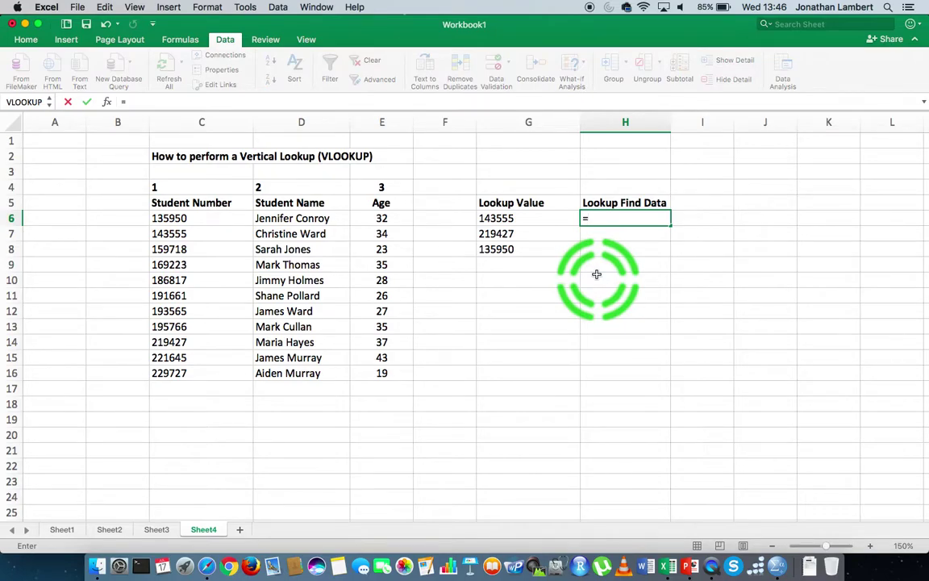
Enter =VLOOKUP in H6 with G6 as lookup value and C6:E16 as the table
{"action": "type", "text": "=VL"}
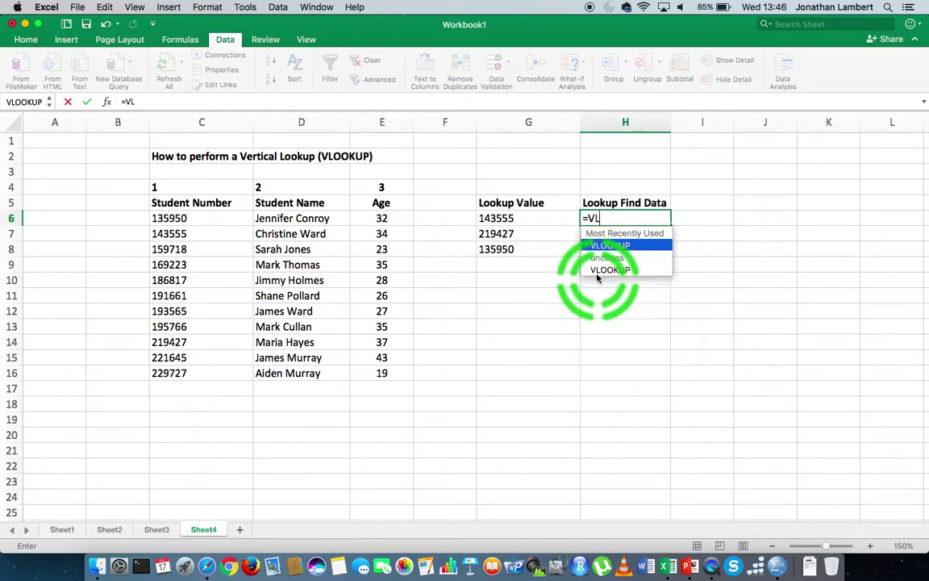
{"action": "type", "text": "OOKUP"}
{"action": "double_click", "coordinate": [597, 273]}
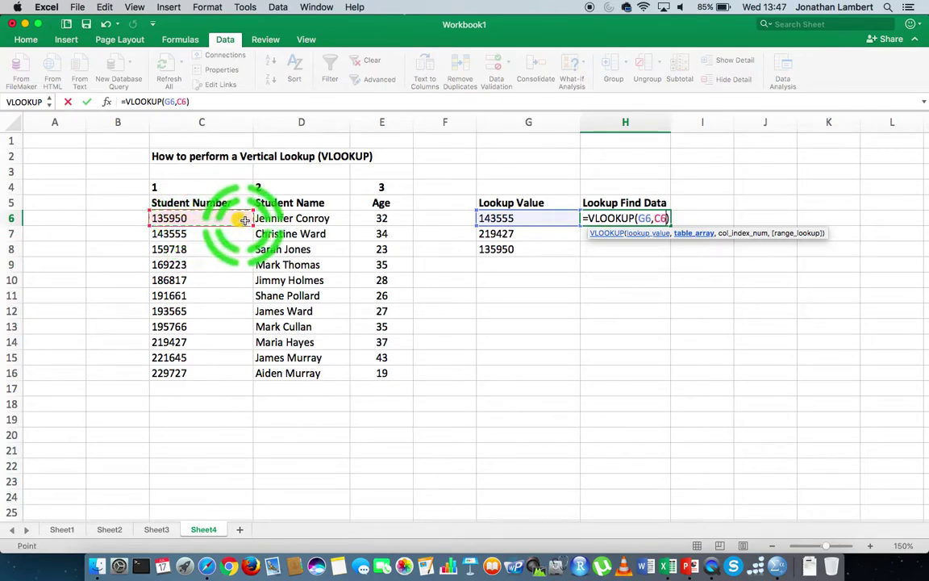
{"action": "left_click_drag", "start_coordinate": [244, 219], "coordinate": [367, 374]}
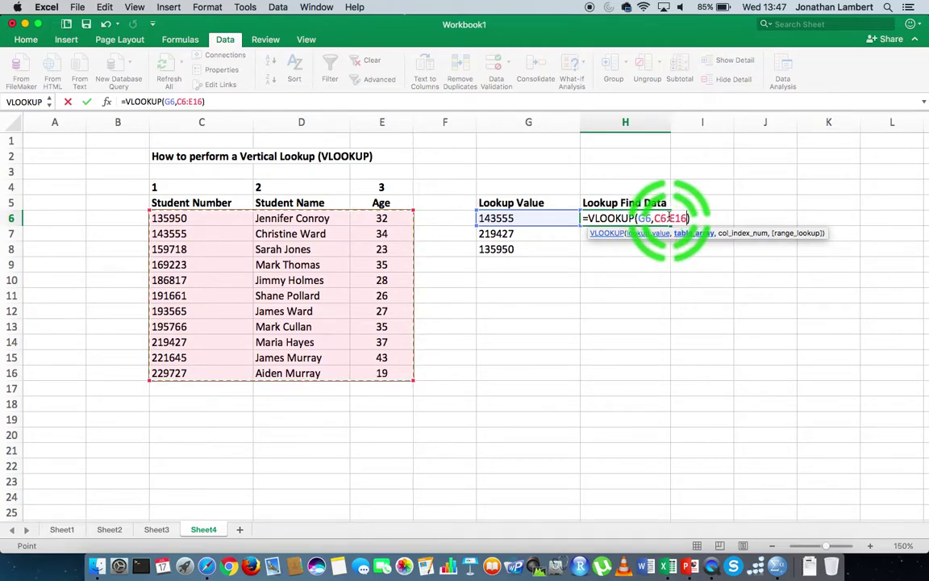
{"action": "left_click", "coordinate": [227, 235]}
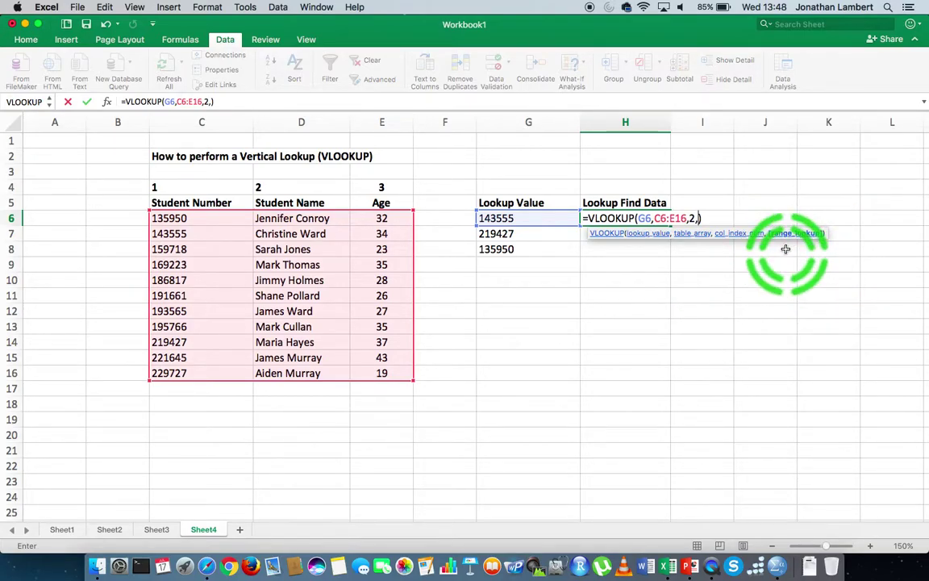
{"action": "type", "text": "FALSE"}
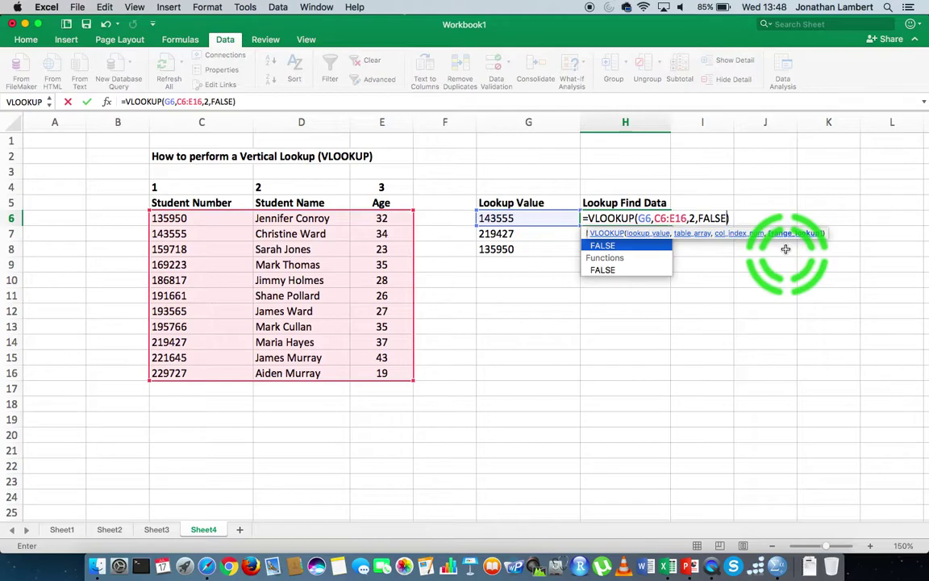
{"action": "key", "text": "Return"}
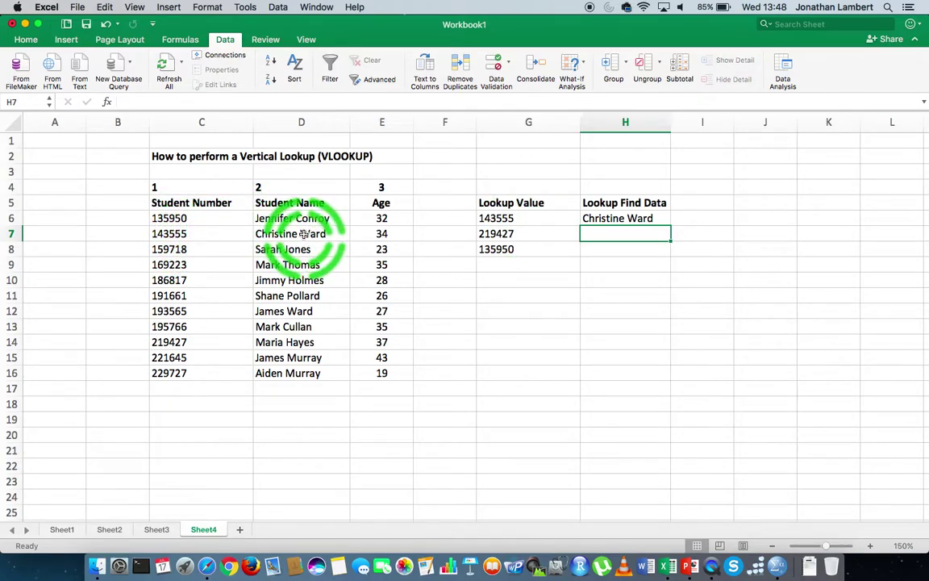
Add $ signs to the table range in H6's formula, anchoring it as $C$6
{"action": "left_click", "coordinate": [657, 221]}
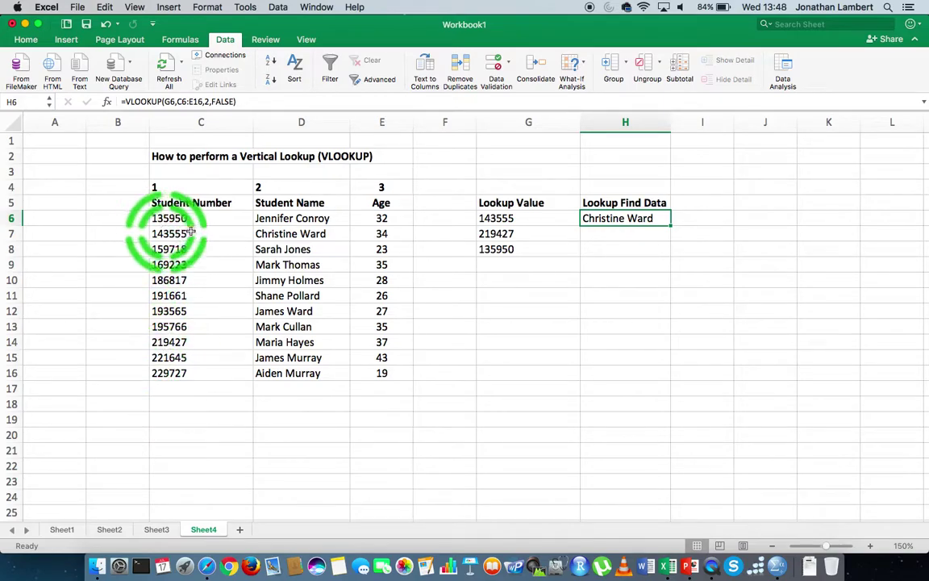
{"action": "double_click", "coordinate": [619, 221]}
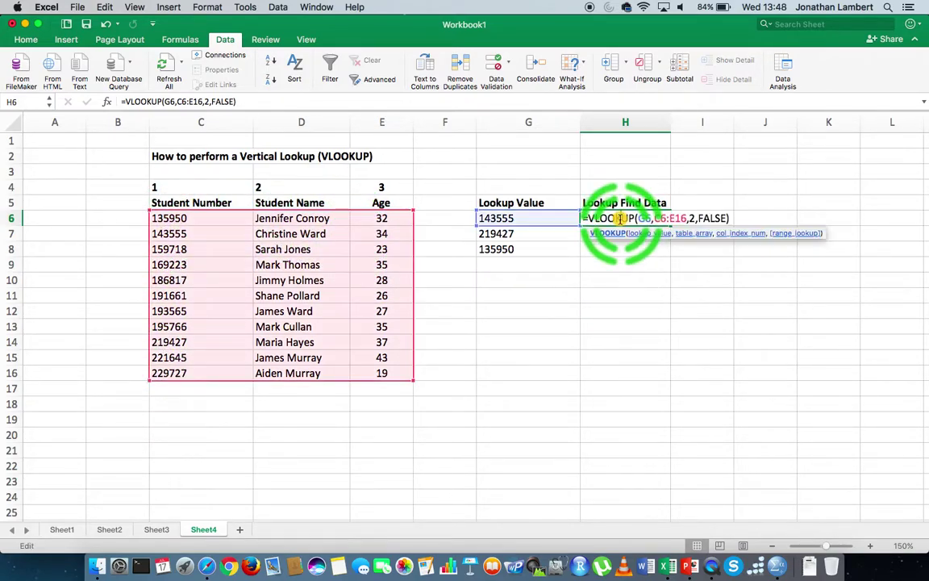
{"action": "left_click", "coordinate": [177, 102]}
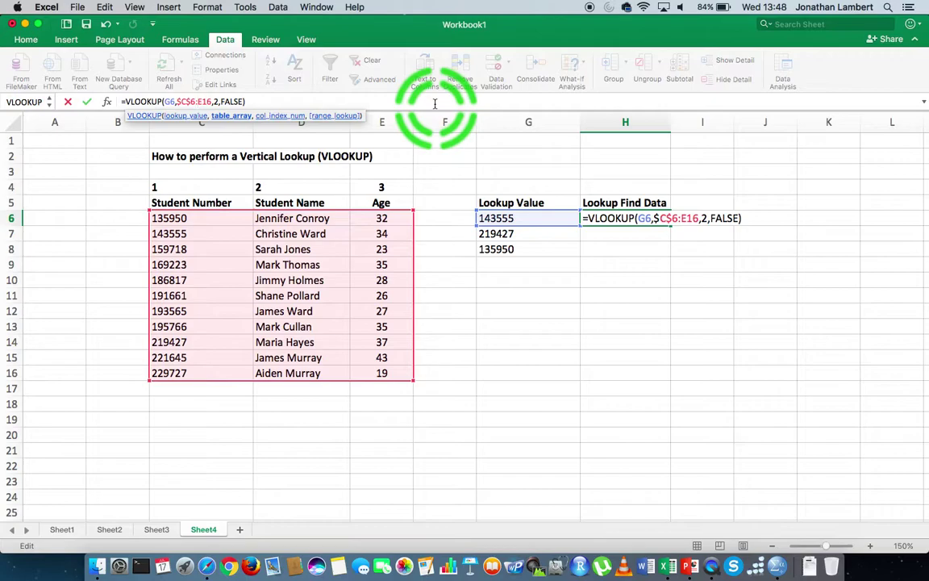
{"action": "key", "text": "Return"}
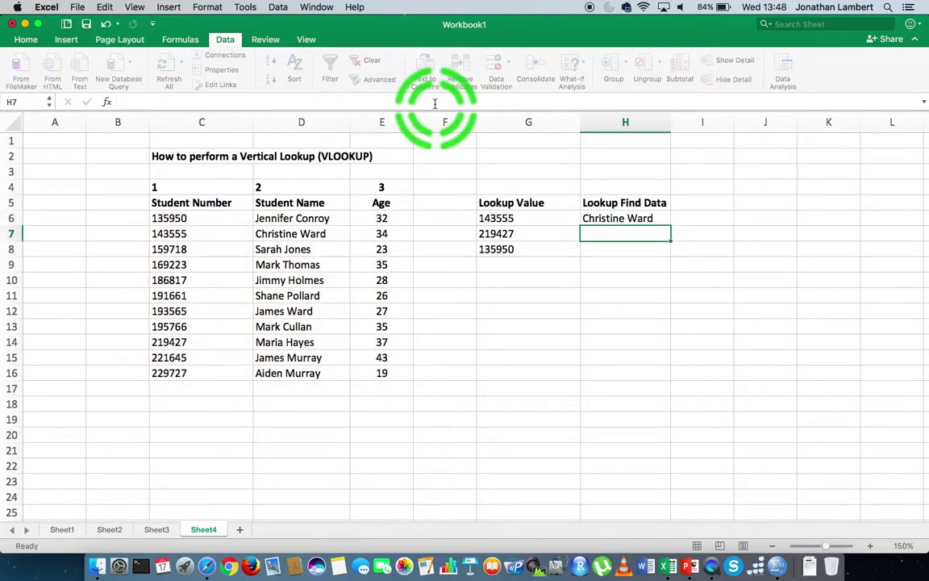
Fill the H6 lookup formula down to H8 with the fill handle
{"action": "left_click", "coordinate": [628, 218]}
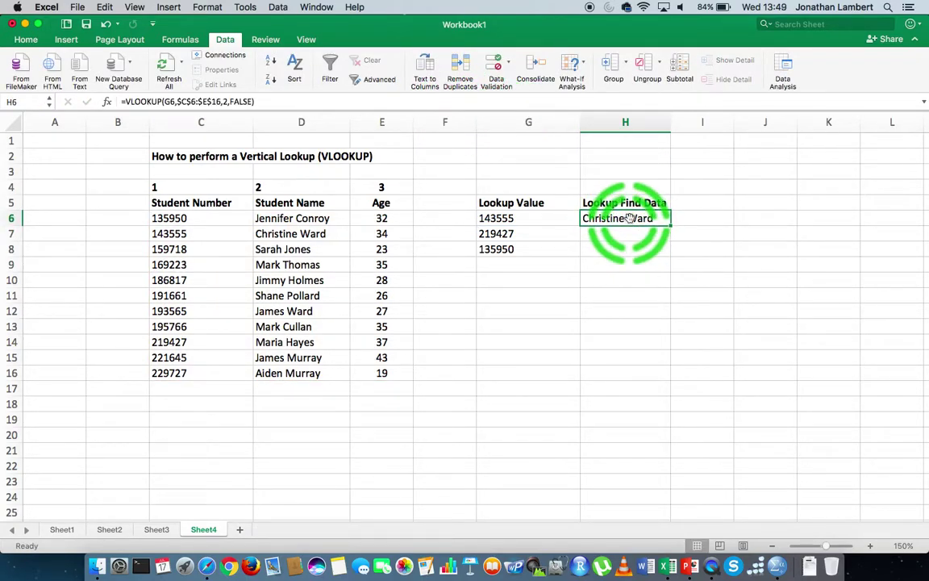
{"action": "double_click", "coordinate": [669, 227]}
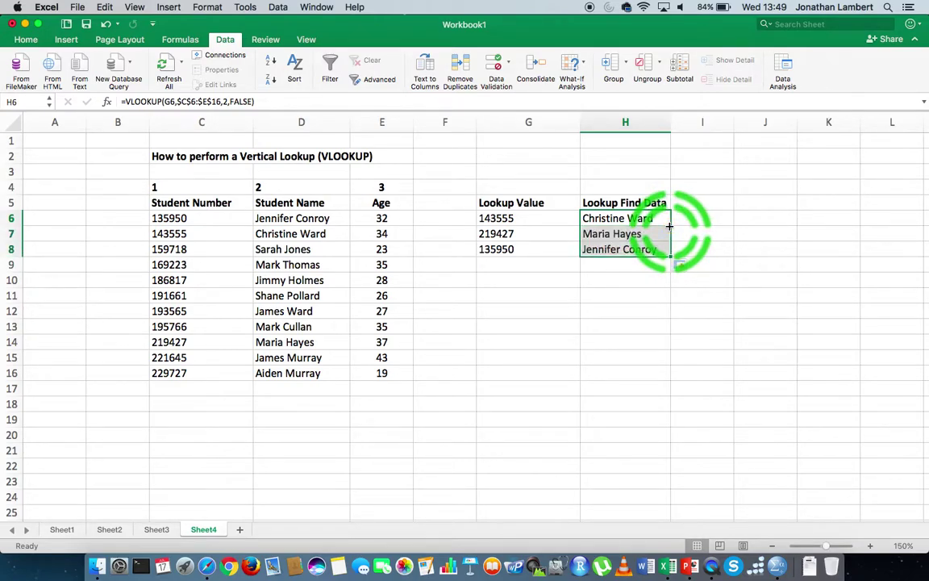
{"action": "left_click", "coordinate": [623, 313]}
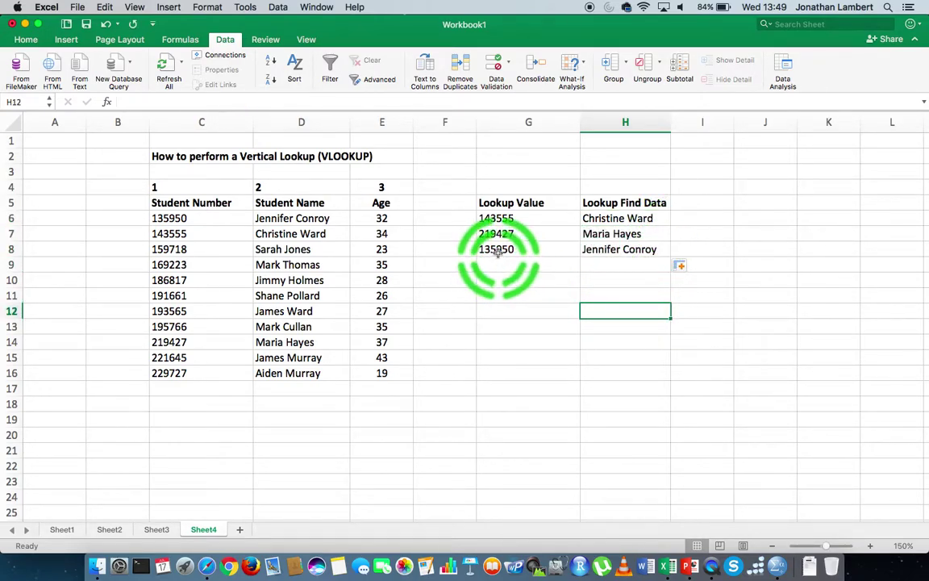
{"action": "left_click", "coordinate": [298, 220]}
{"action": "left_click", "coordinate": [601, 251]}
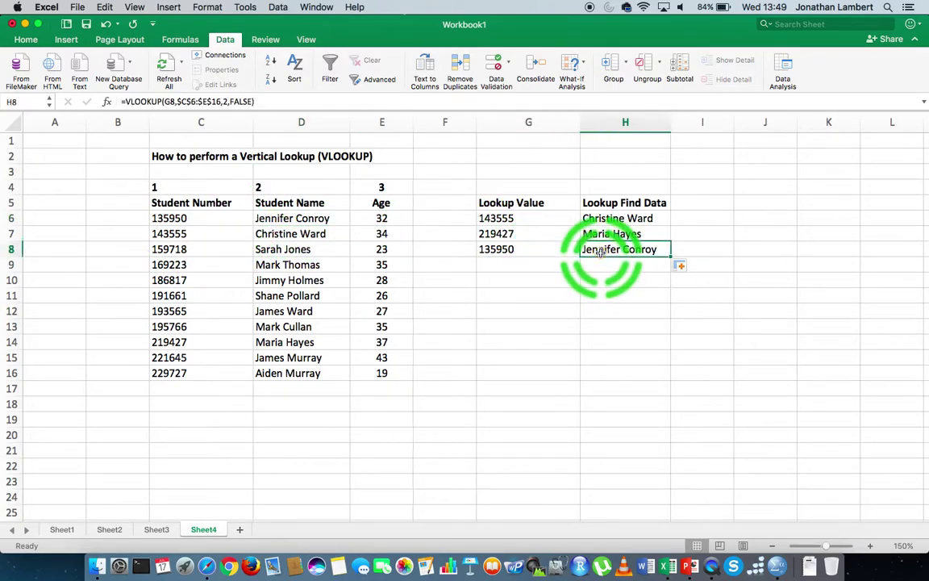
{"action": "left_click", "coordinate": [501, 234]}
{"action": "left_click", "coordinate": [184, 344]}
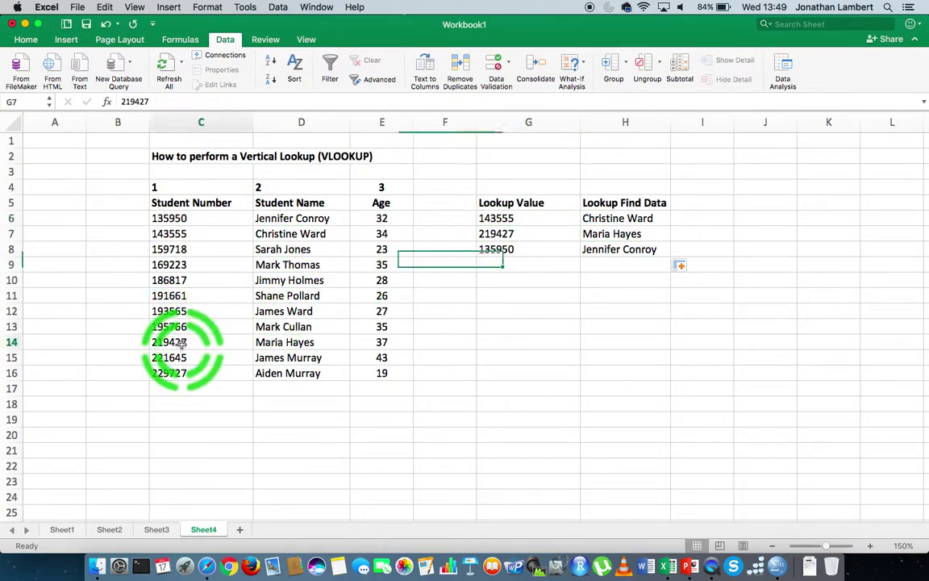
{"action": "left_click", "coordinate": [282, 342]}
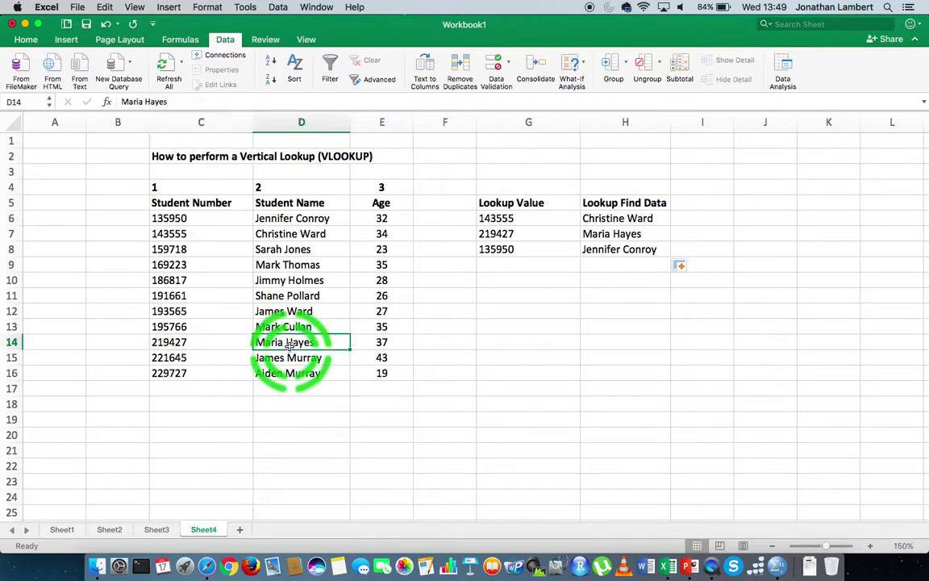
{"action": "left_click", "coordinate": [586, 234]}
{"action": "left_click", "coordinate": [484, 220]}
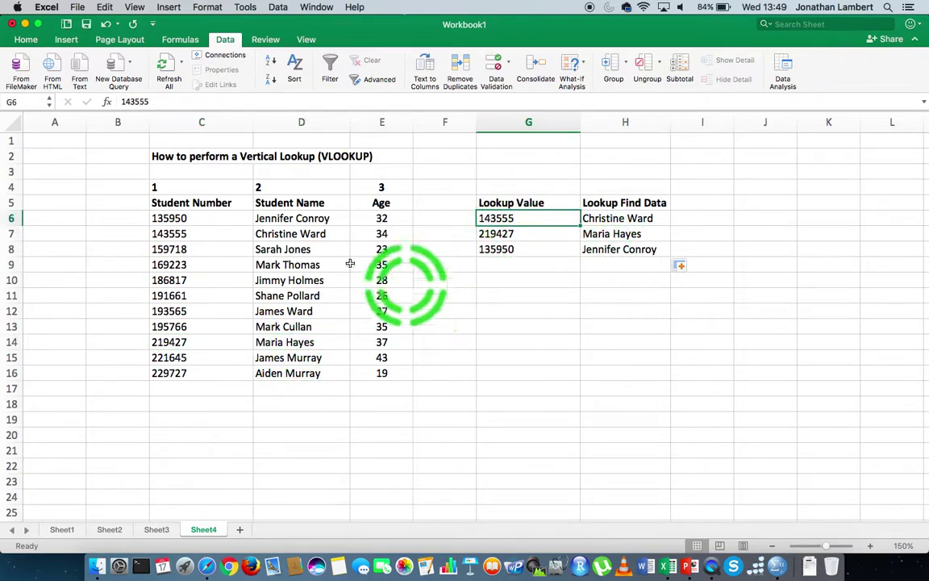
{"action": "left_click", "coordinate": [310, 235]}
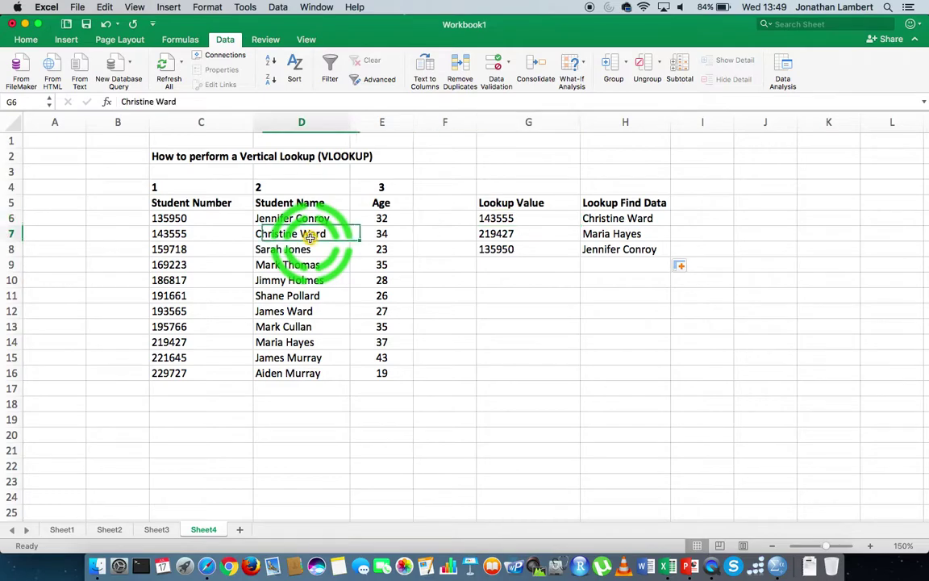
{"action": "left_click", "coordinate": [625, 220]}
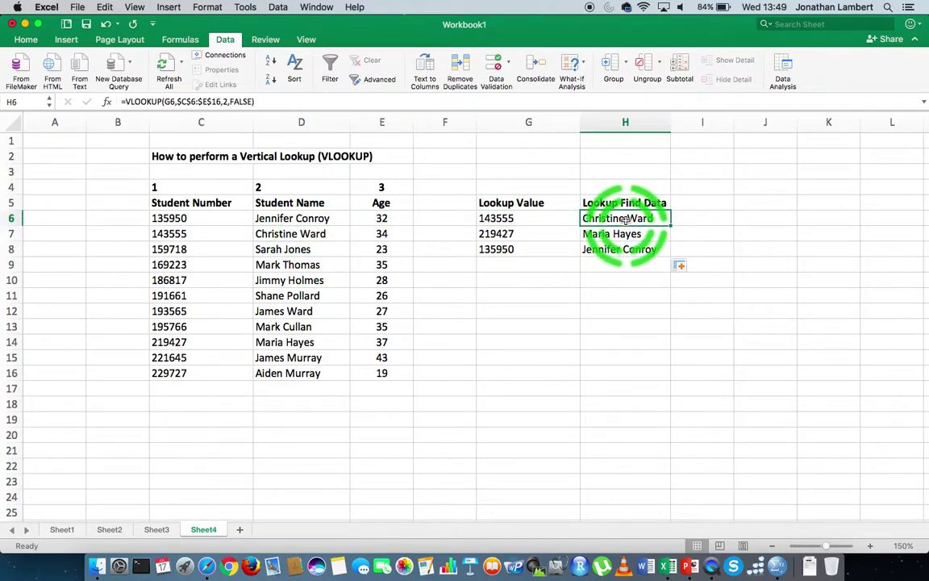